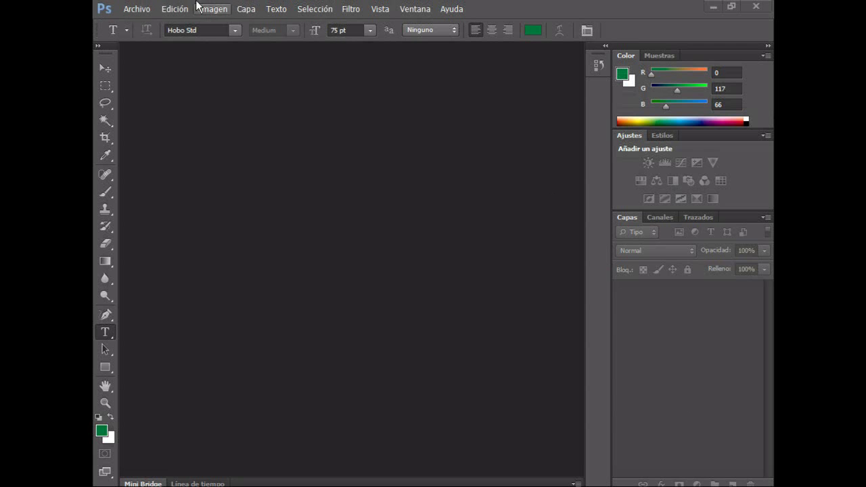
- Create a new document named MiniaturaxDddd, 1024 × 720 pixels
click(134, 8)
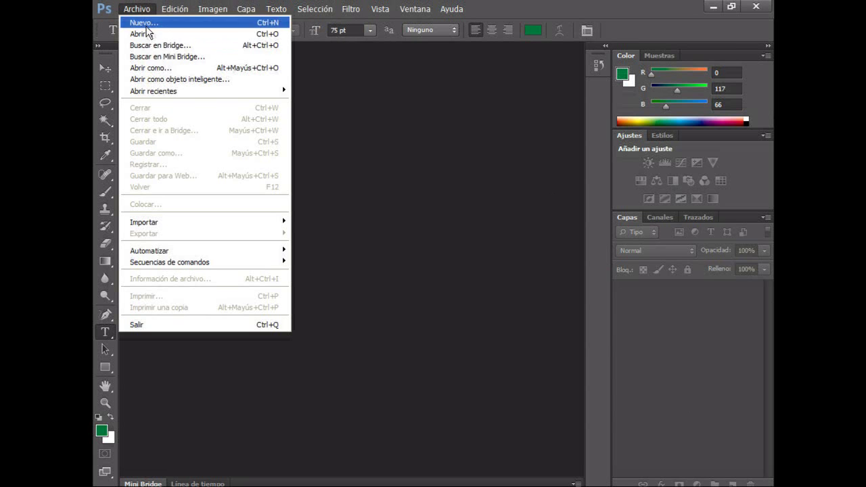
click(144, 23)
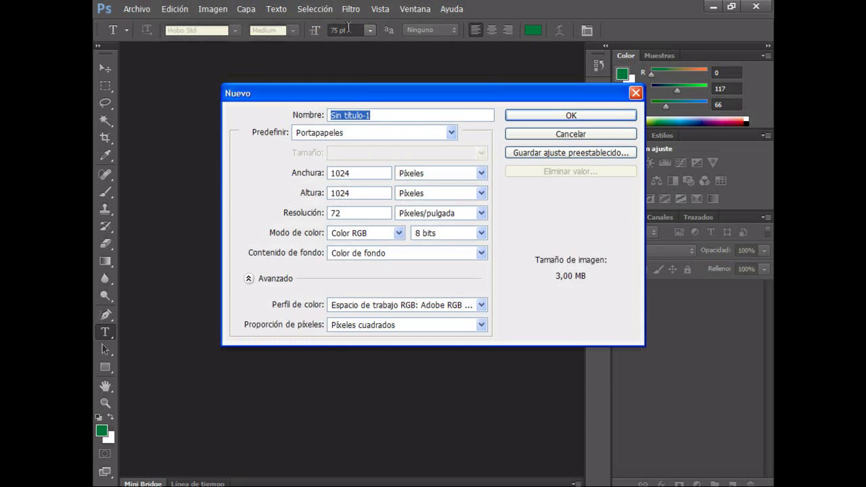
text(MiniaturaxDddd)
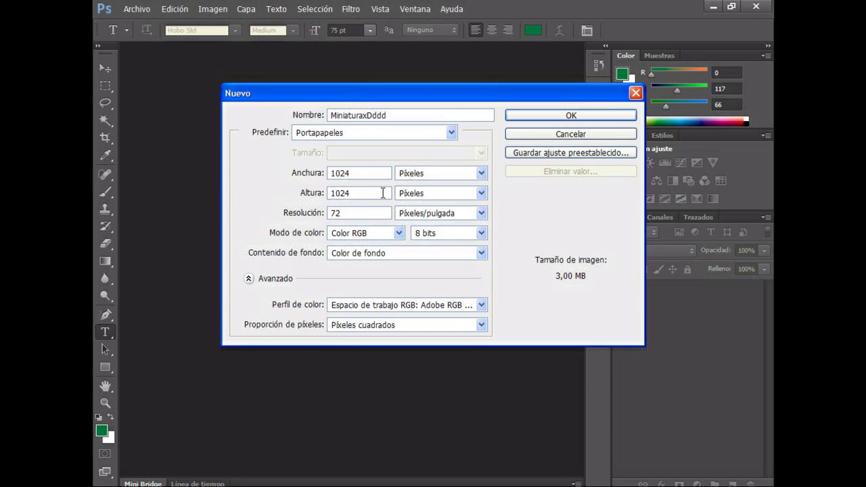
drag(382, 193, 250, 193)
text(720)
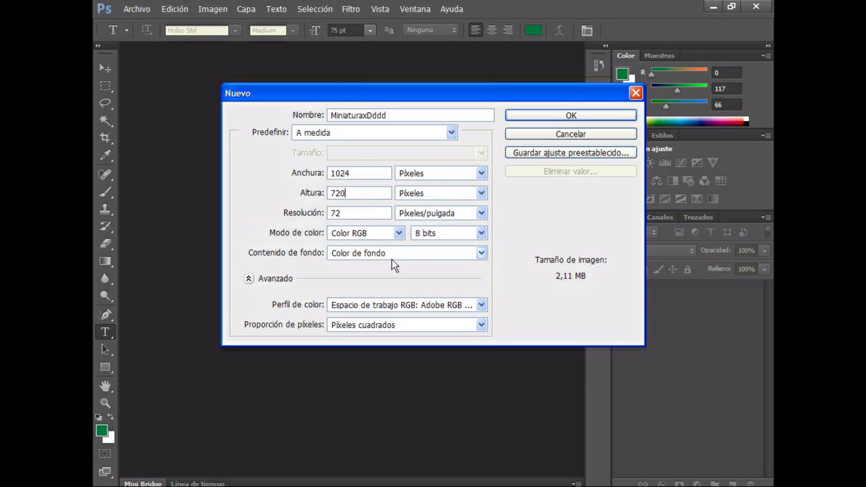
click(536, 120)
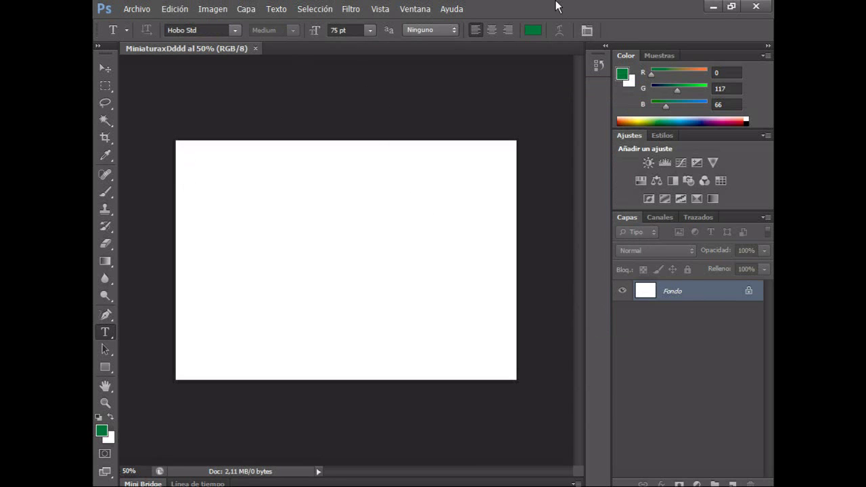
- Select the whole canvas with the Rectangular Marquee and try copying it
click(105, 85)
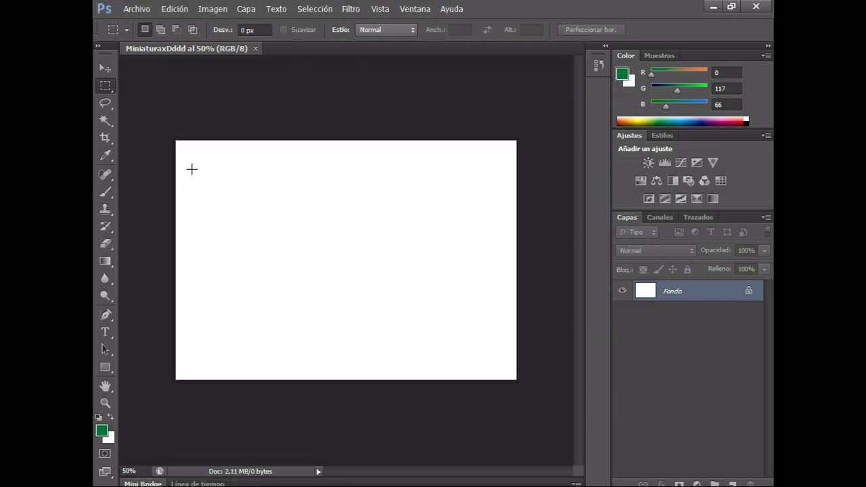
right_click(105, 87)
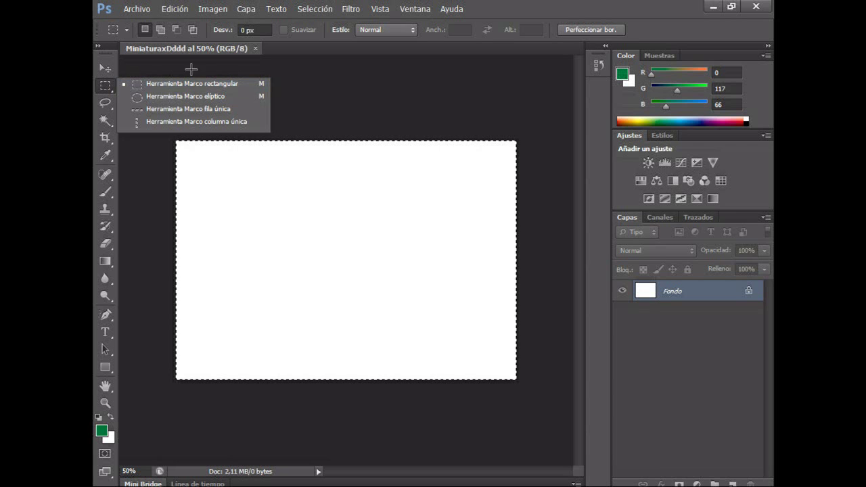
click(190, 146)
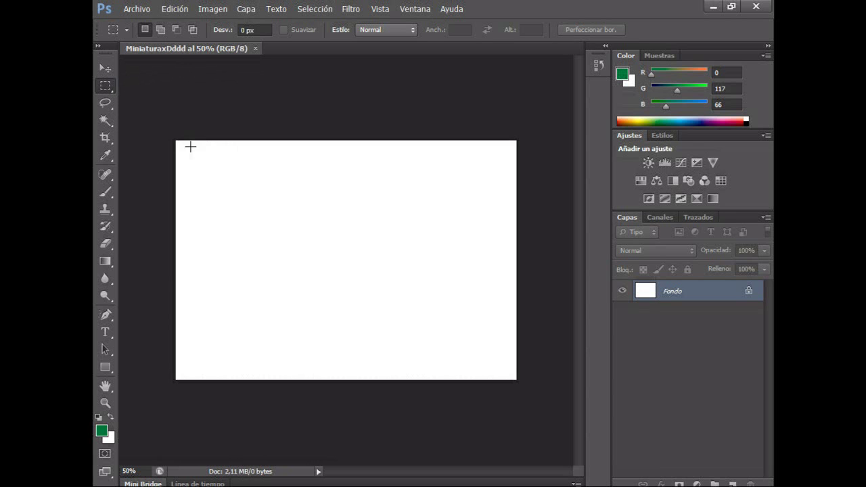
key(ctrl+a)
key(ctrl+c)
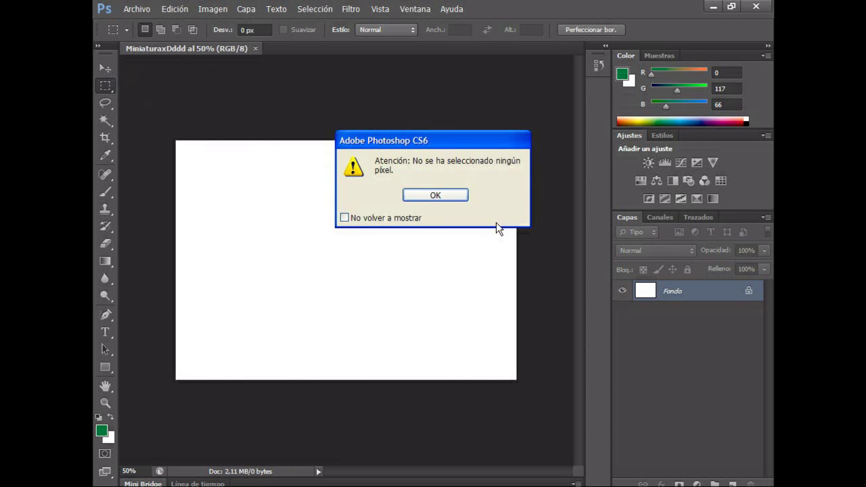
key(Return)
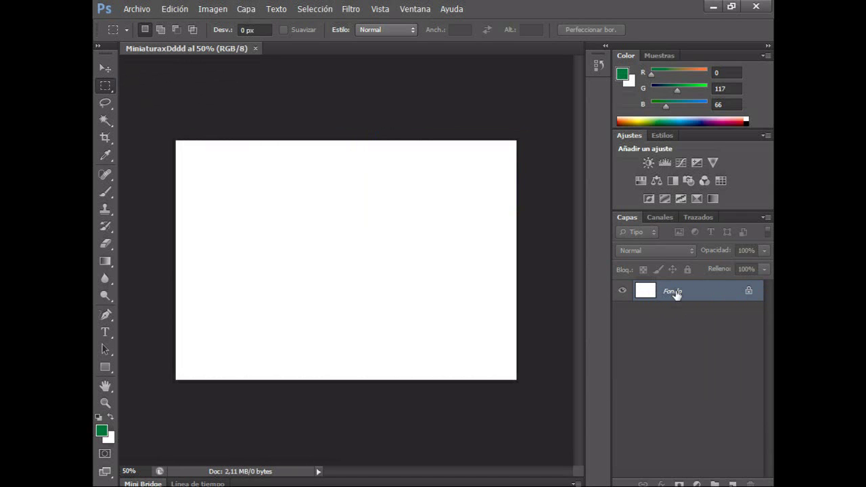
- Unlock the Fondo background into an editable Capa 0 layer and select all
double_click(727, 292)
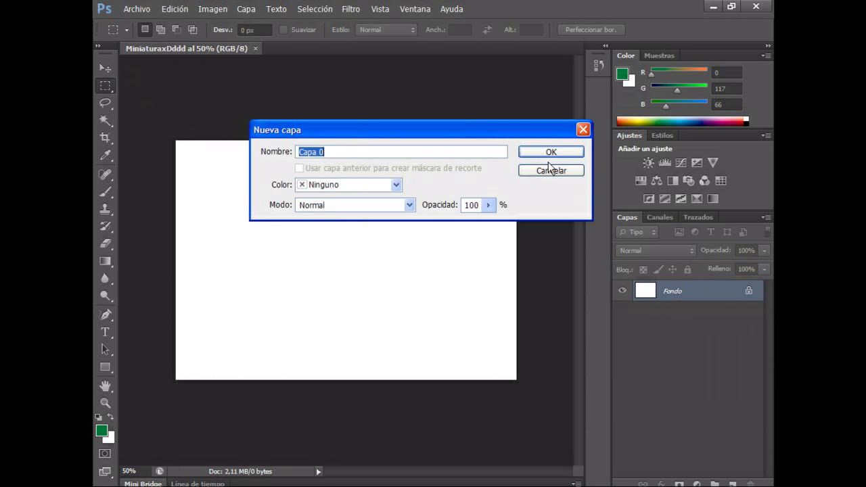
click(550, 153)
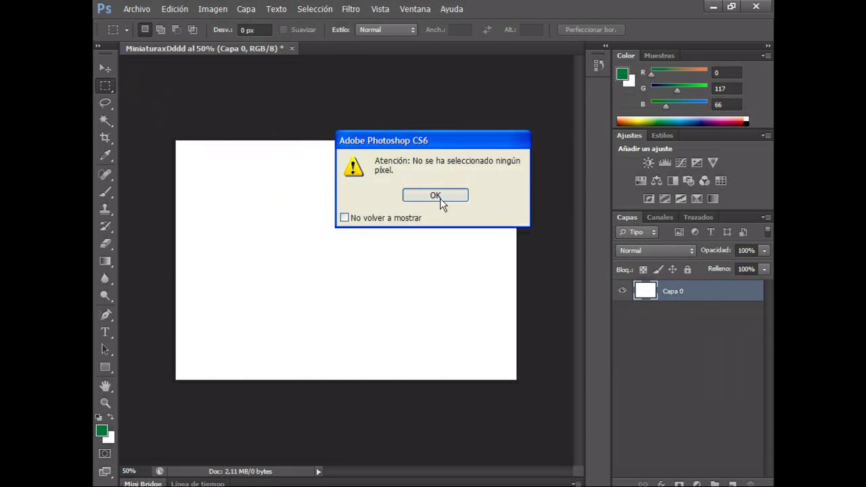
click(440, 195)
key(ctrl+a)
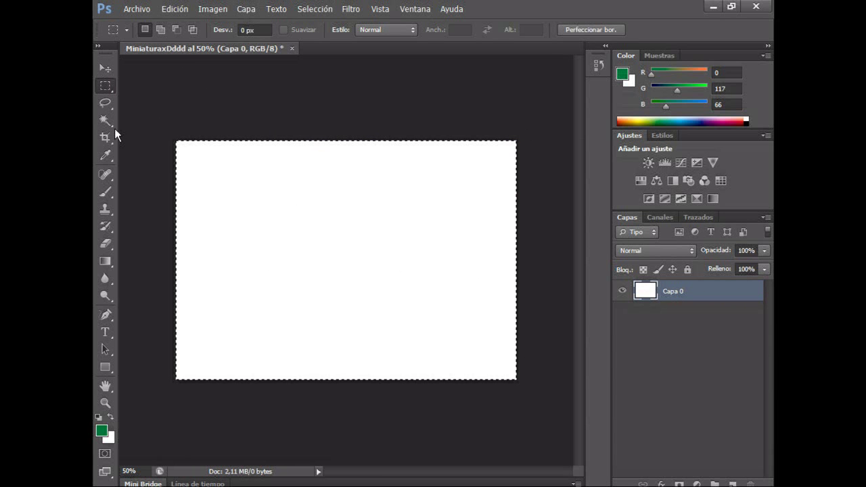
- Delete Capa 0's white pixels, leaving a fully transparent canvas
click(102, 120)
right_click(95, 123)
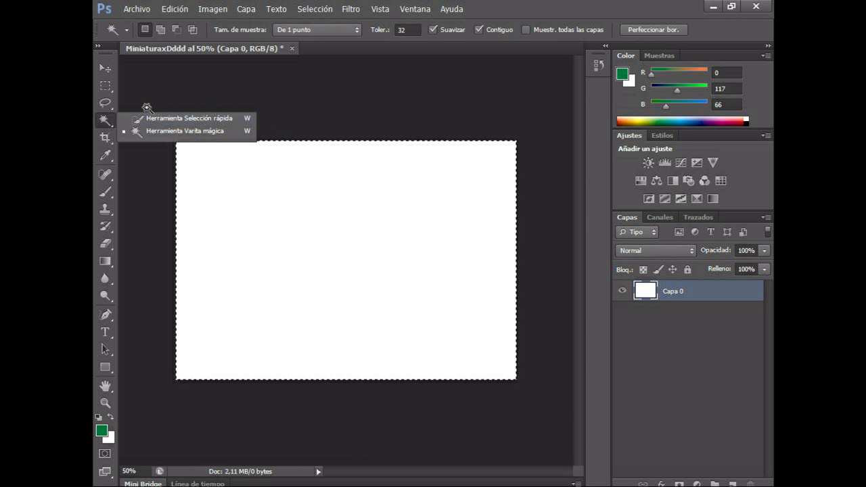
click(245, 9)
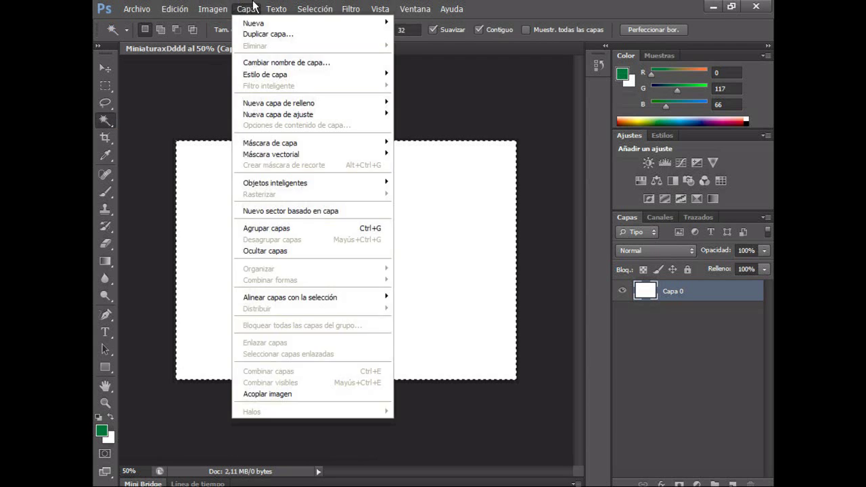
right_click(394, 227)
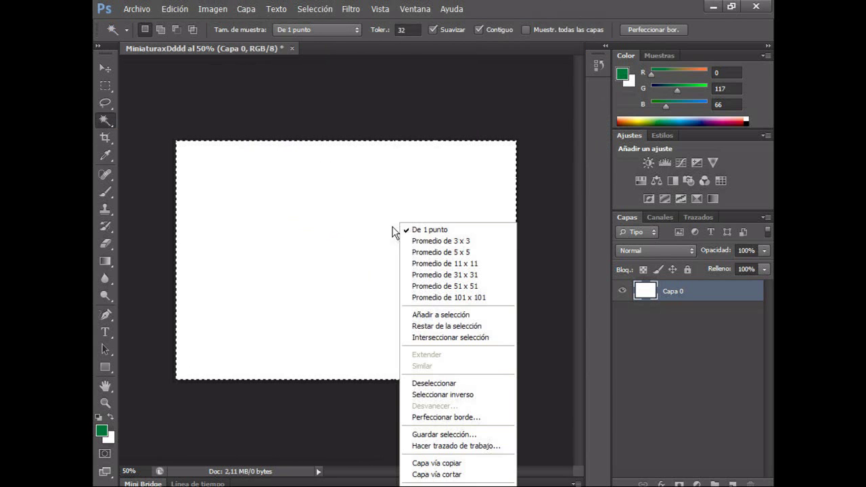
key(Escape)
right_click(265, 168)
key(Escape)
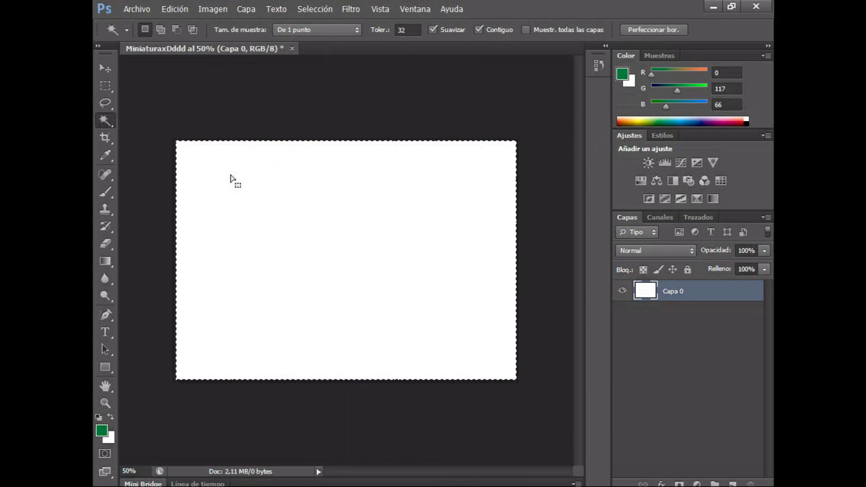
key(Delete)
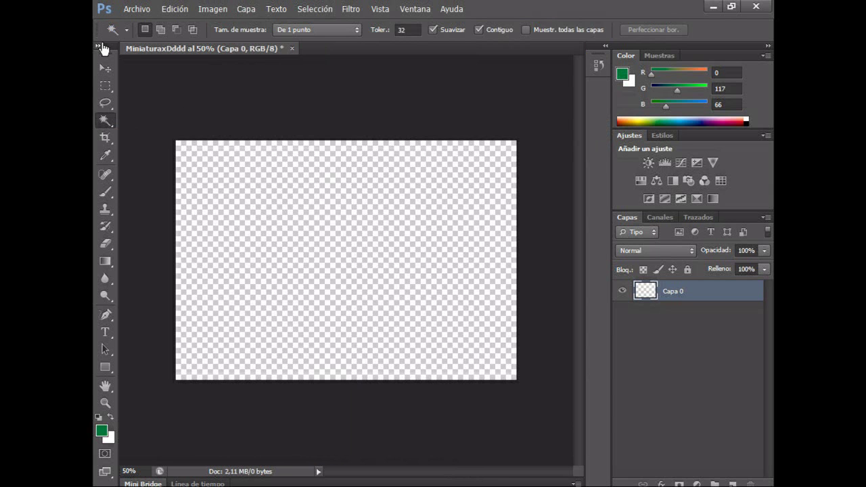
- Fill the entire selected canvas with the custom yellow colour f1e965
click(106, 88)
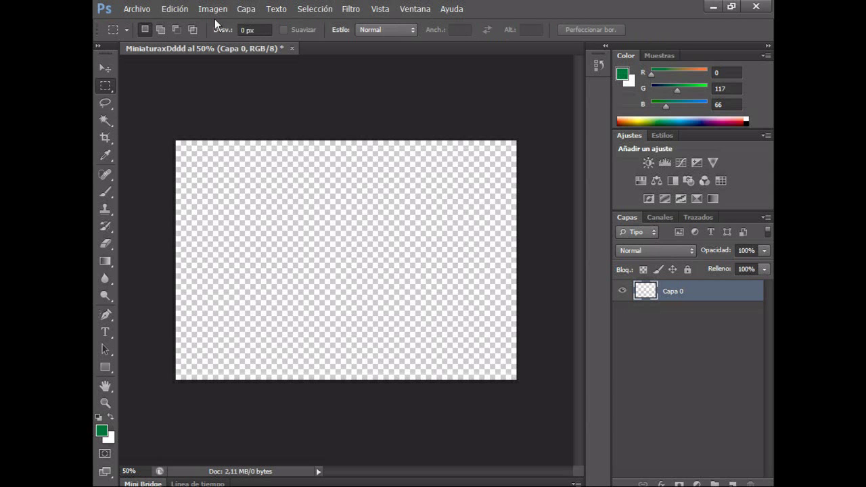
key(ctrl+a)
right_click(455, 304)
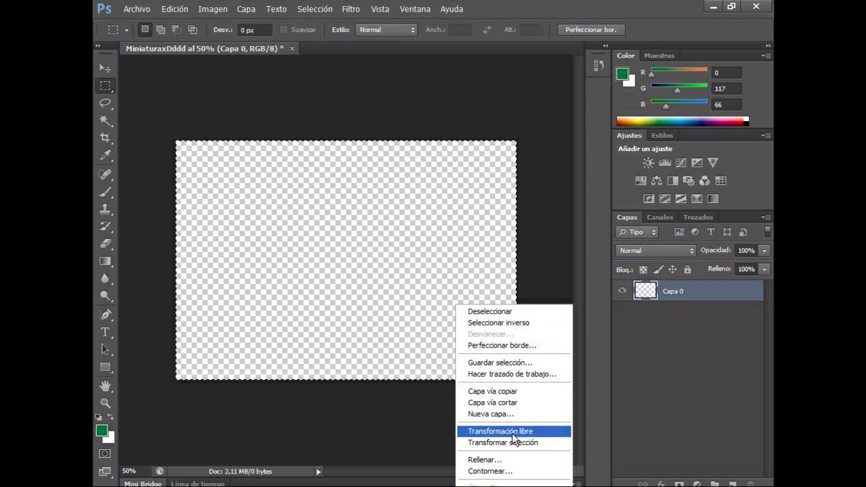
click(512, 459)
click(497, 147)
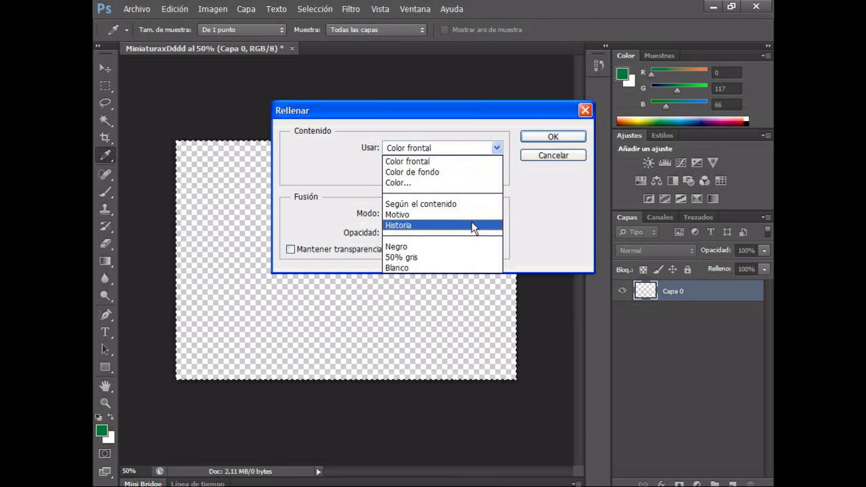
click(440, 183)
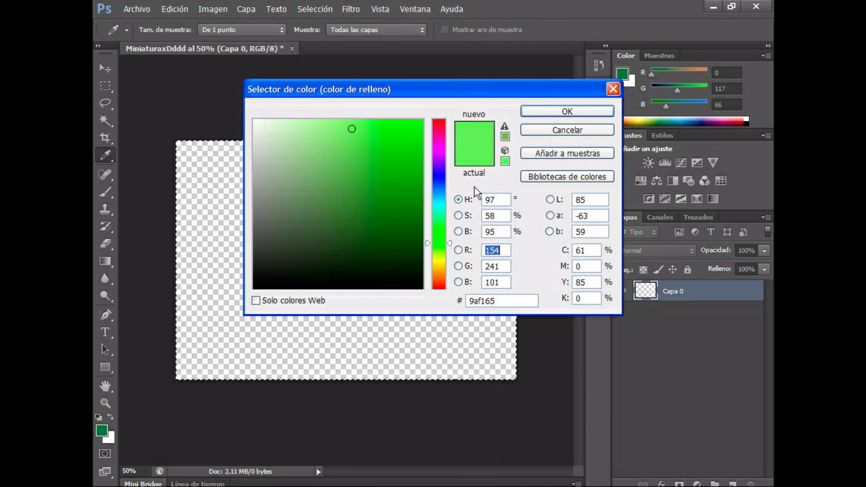
drag(443, 187, 436, 180)
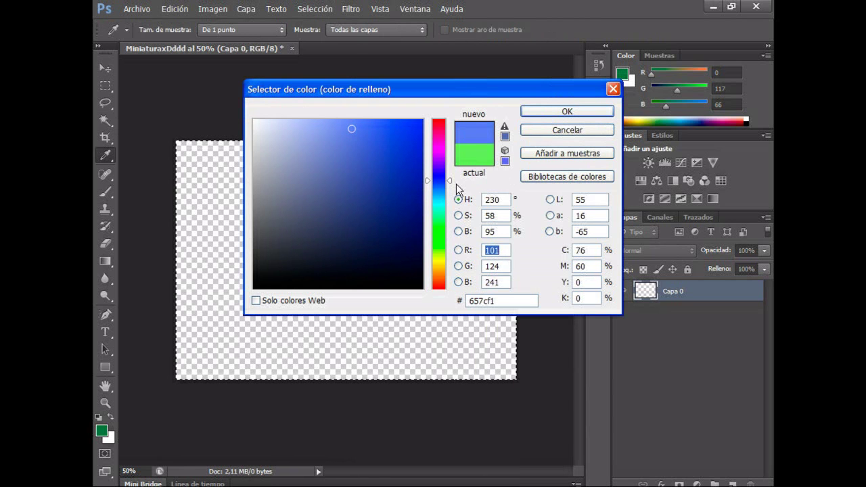
drag(446, 215, 440, 264)
click(567, 130)
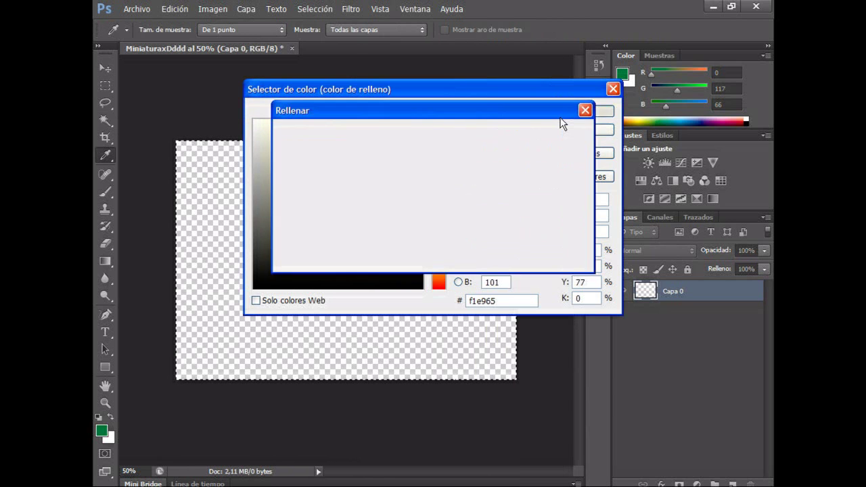
click(562, 136)
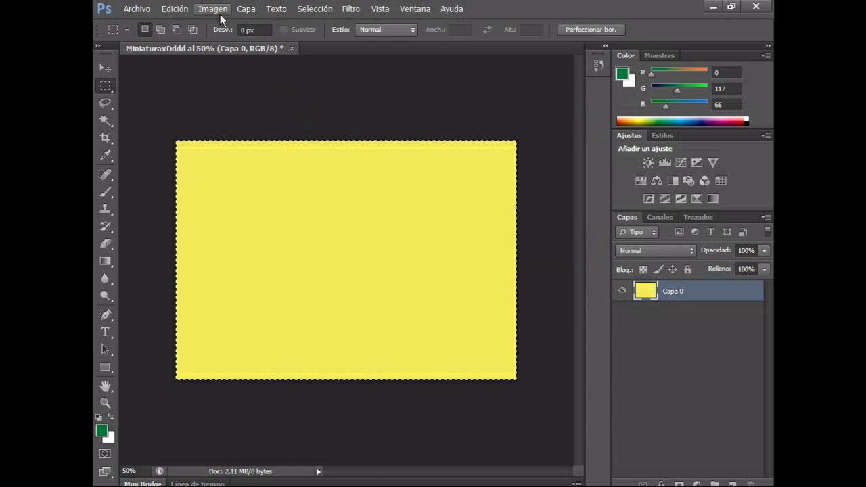
- Try the orange-yellow and violet-orange gradient presets across the canvas
click(106, 261)
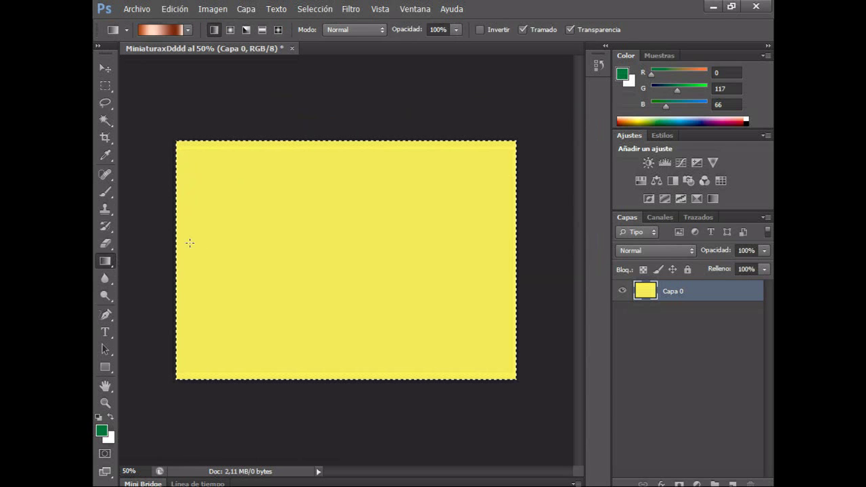
drag(173, 248, 533, 248)
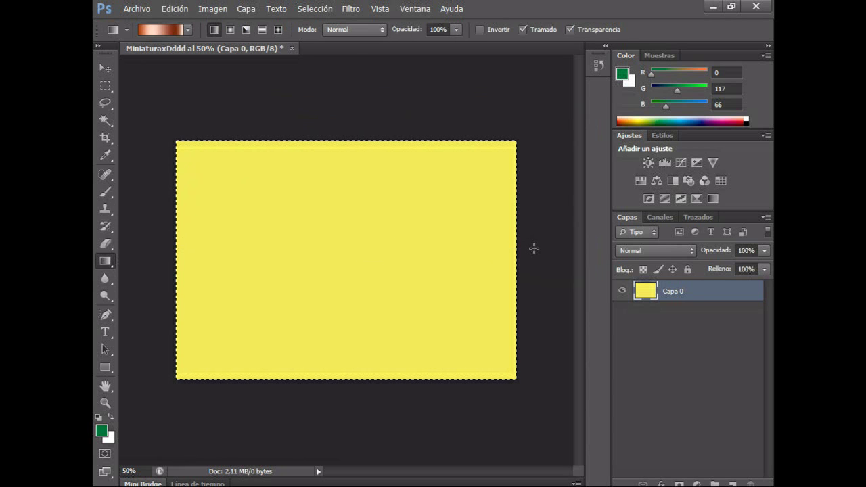
click(187, 29)
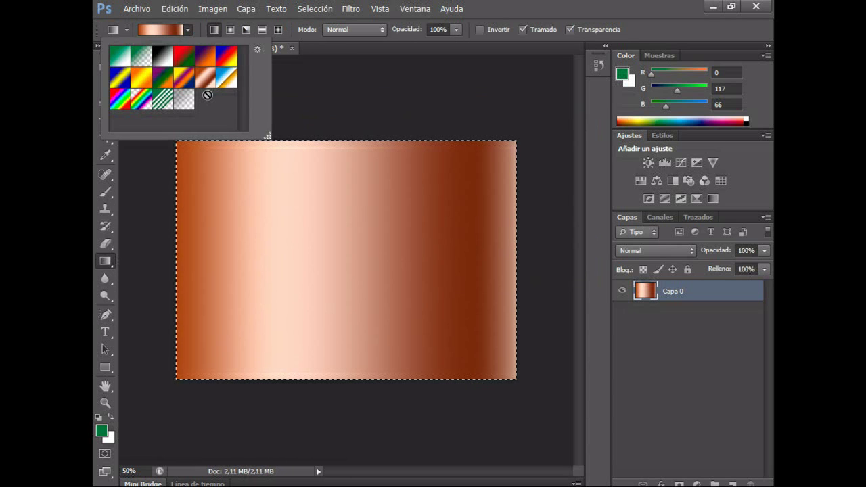
click(138, 85)
drag(178, 252, 595, 246)
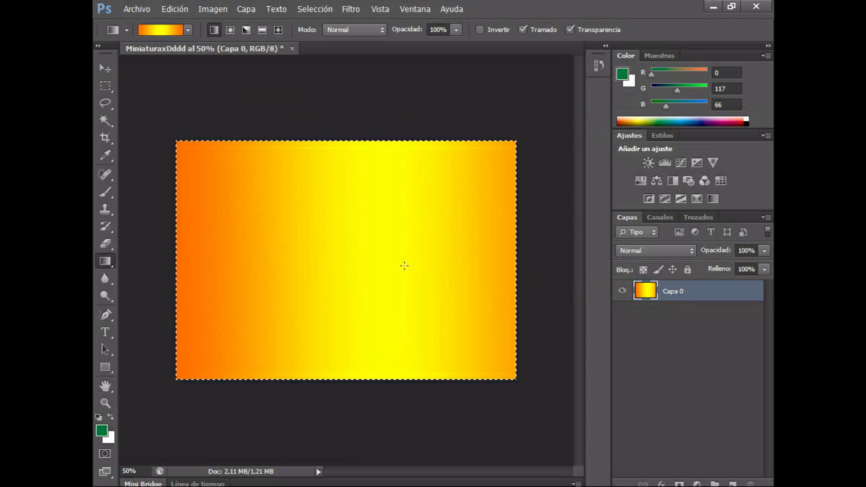
click(188, 29)
click(231, 81)
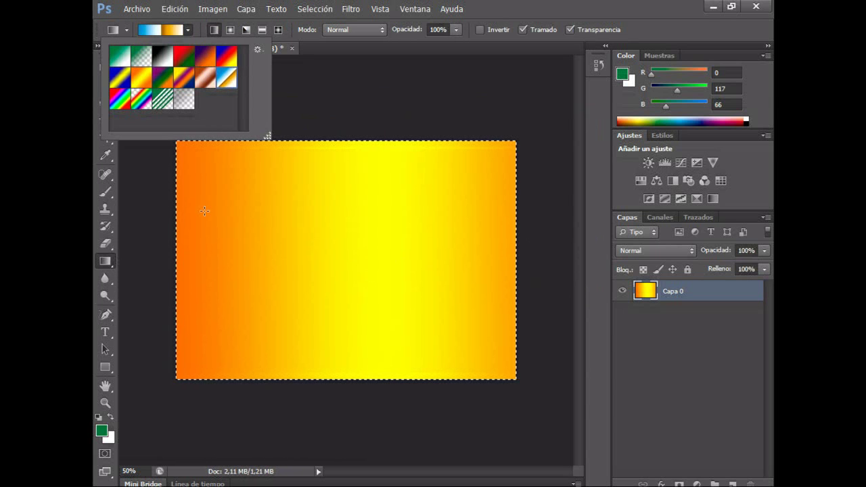
click(186, 84)
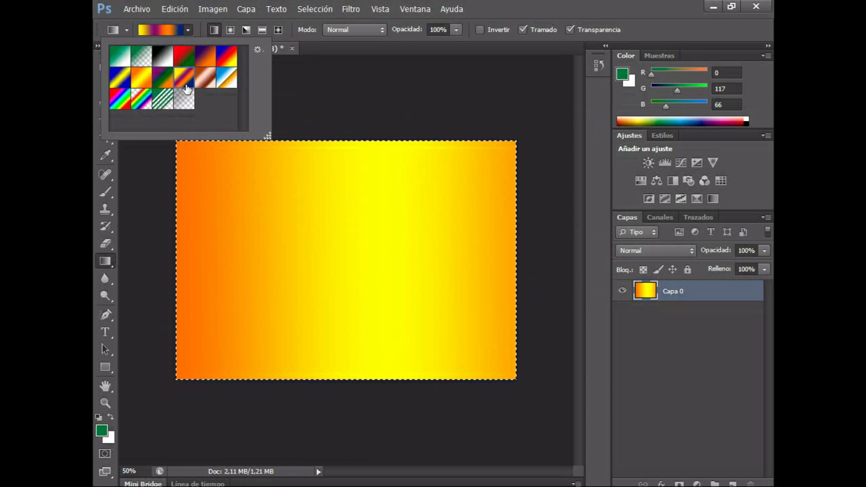
drag(180, 242, 692, 255)
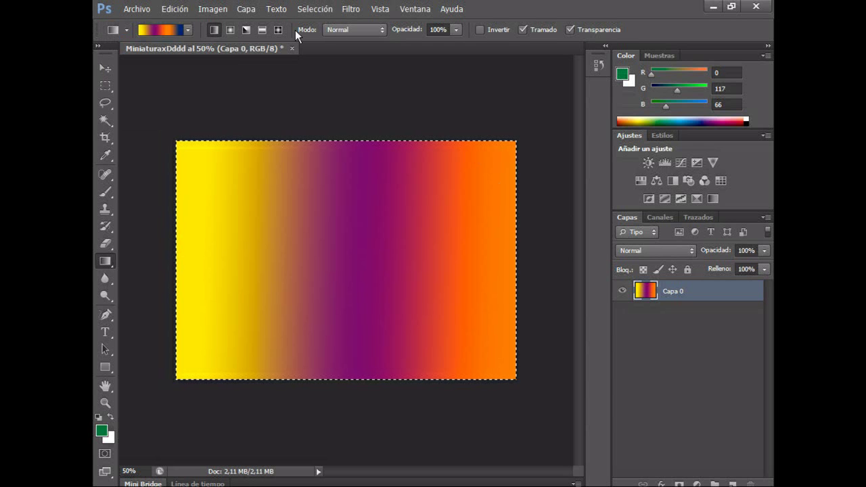
- Apply the blue-white-orange gradient horizontally, ending with orange on the left
click(188, 29)
click(228, 82)
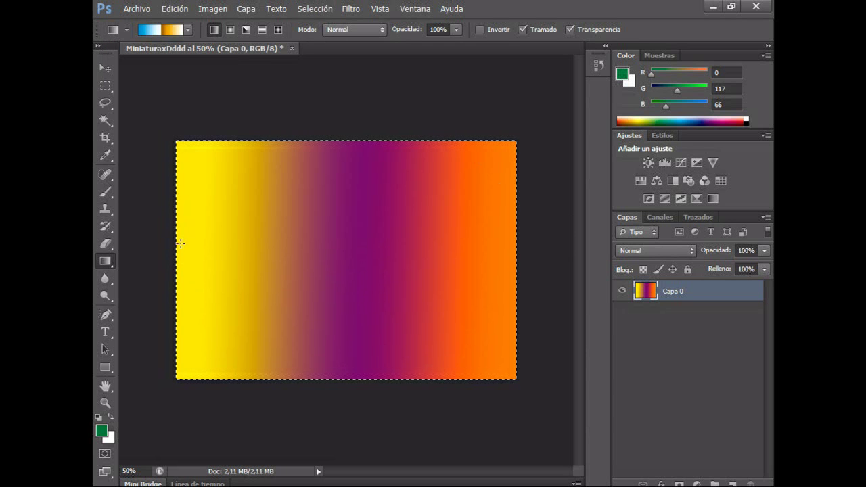
drag(175, 242, 582, 251)
drag(515, 247, 344, 246)
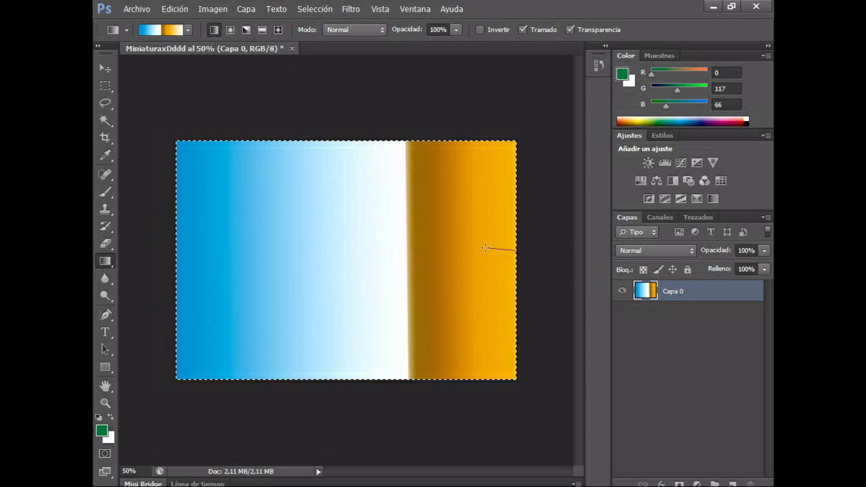
drag(180, 254, 735, 256)
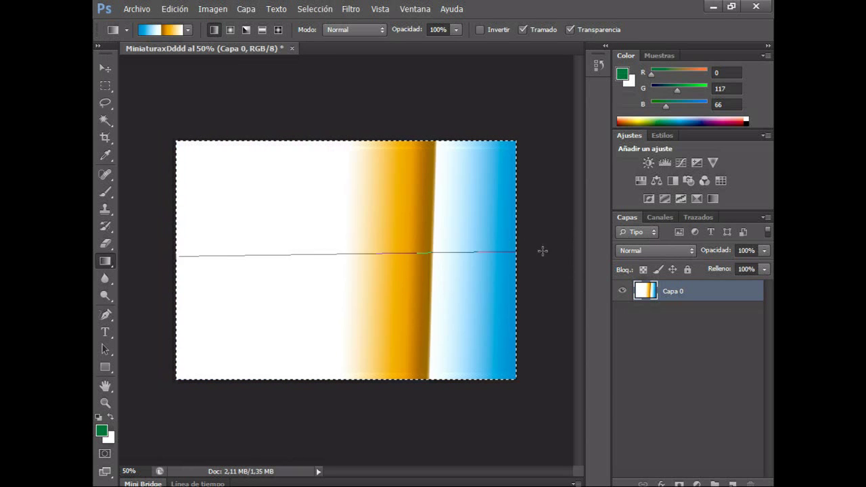
drag(535, 281, 178, 265)
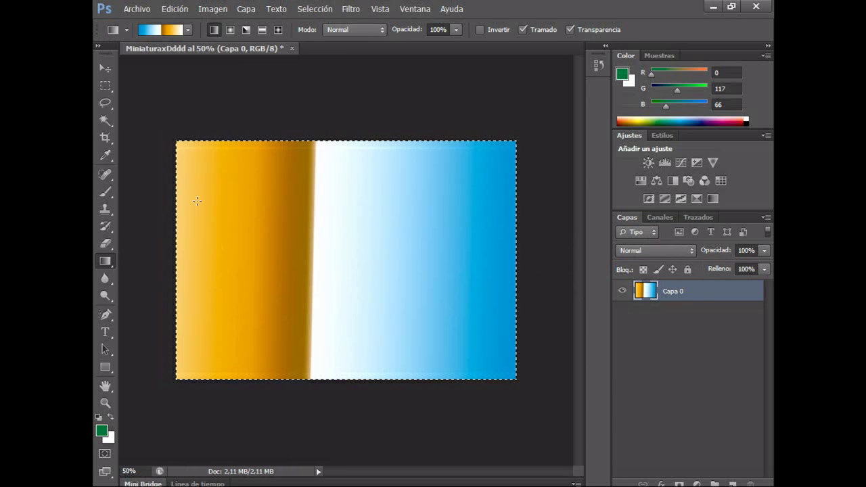
- Redraw the gradient diagonally, orange top-left fading to blue bottom-right
drag(178, 142, 449, 304)
drag(524, 377, 169, 174)
drag(268, 156, 501, 318)
mouse_move(537, 382)
mouse_down()
mouse_move(177, 140)
mouse_move(514, 379)
mouse_up()
drag(177, 145, 547, 373)
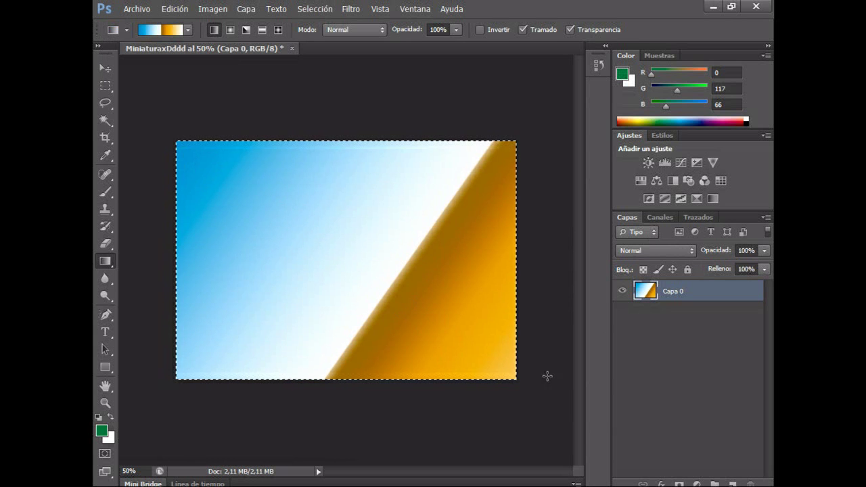
drag(477, 379, 170, 145)
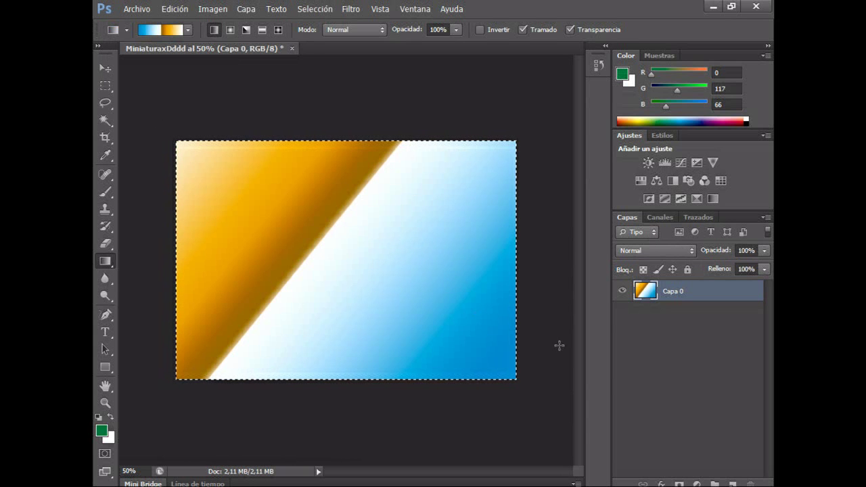
click(105, 333)
- Type the gamer-name title in a text box at the top, widen it and shift it right
mouse_move(187, 146)
mouse_down()
mouse_move(237, 380)
mouse_move(270, 199)
mouse_up()
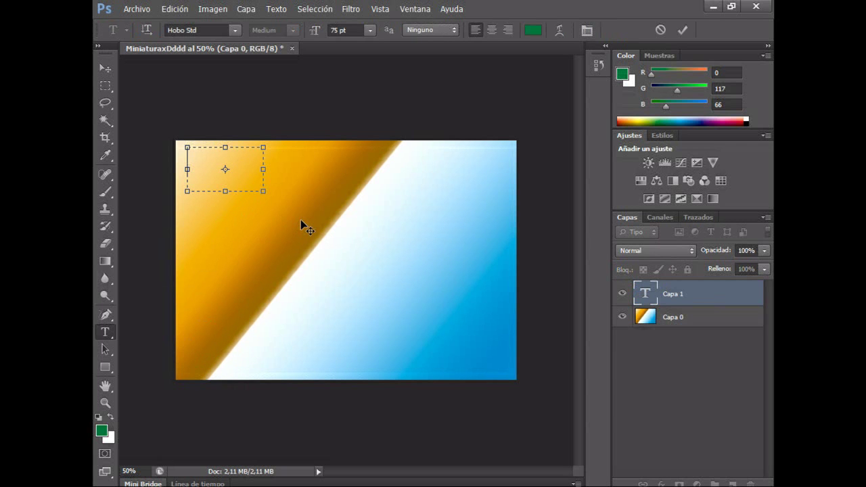
text(Antr)
key(BackSpace)
key(BackSpace)
text(x-)
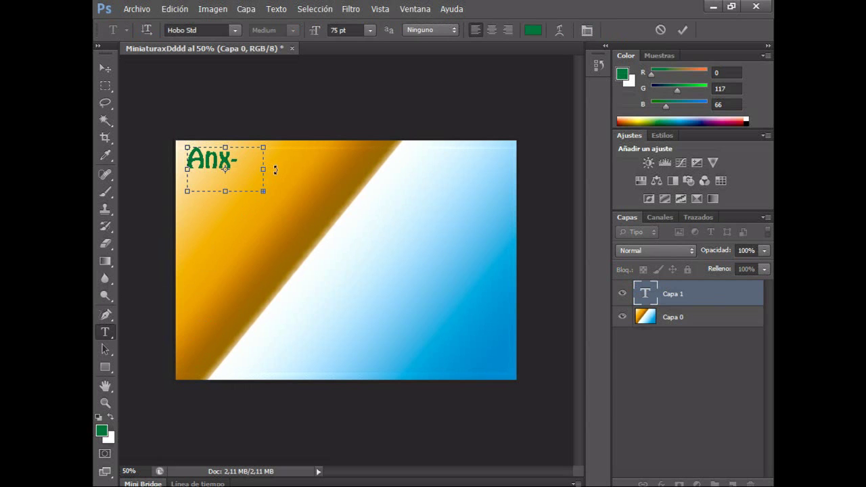
mouse_move(270, 170)
mouse_down()
mouse_move(518, 169)
mouse_move(418, 167)
mouse_up()
text(tromTheGamer)
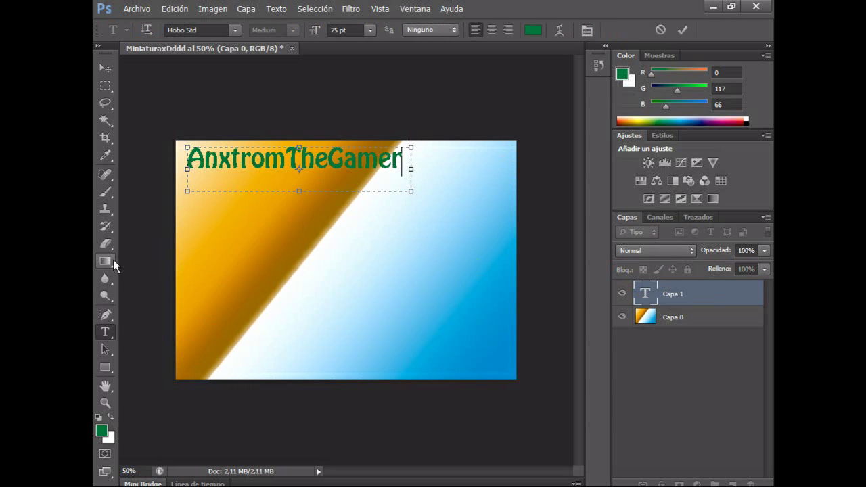
drag(204, 316, 207, 315)
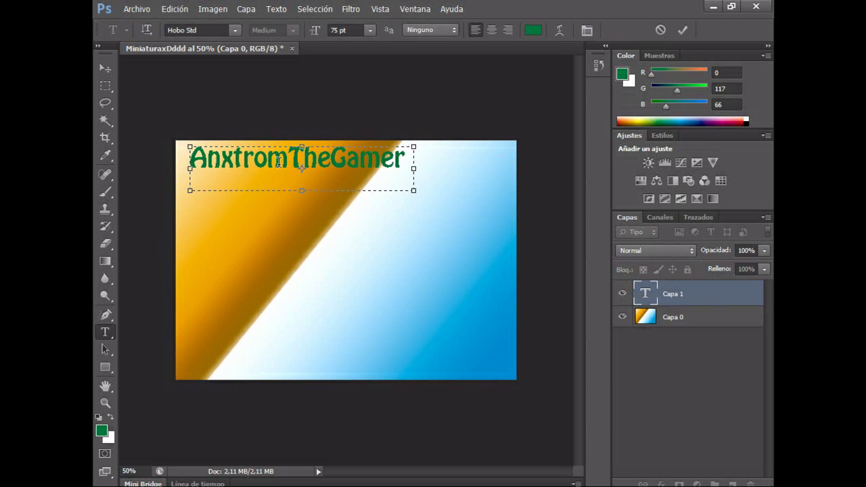
drag(331, 163, 344, 165)
click(344, 164)
drag(258, 265, 300, 267)
drag(445, 157, 229, 157)
- Change the title's font to Footlight MT Light
click(235, 30)
scroll(222, 167, up, 10)
click(217, 106)
click(390, 163)
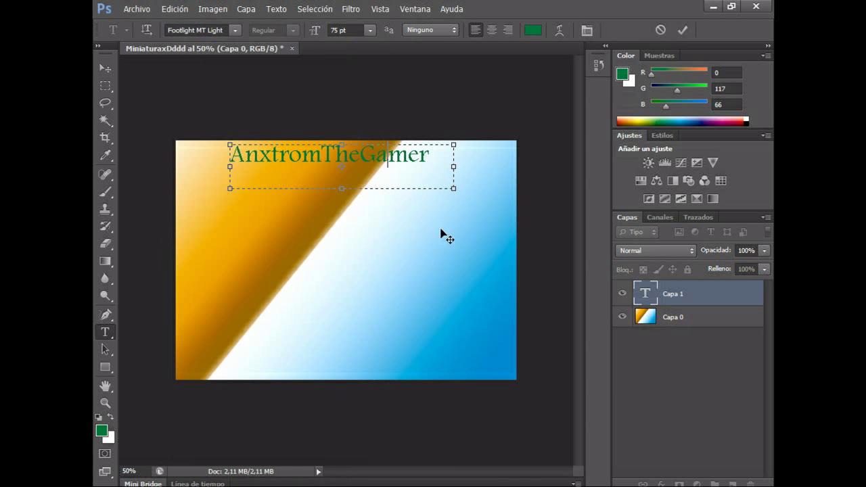
drag(442, 152, 226, 152)
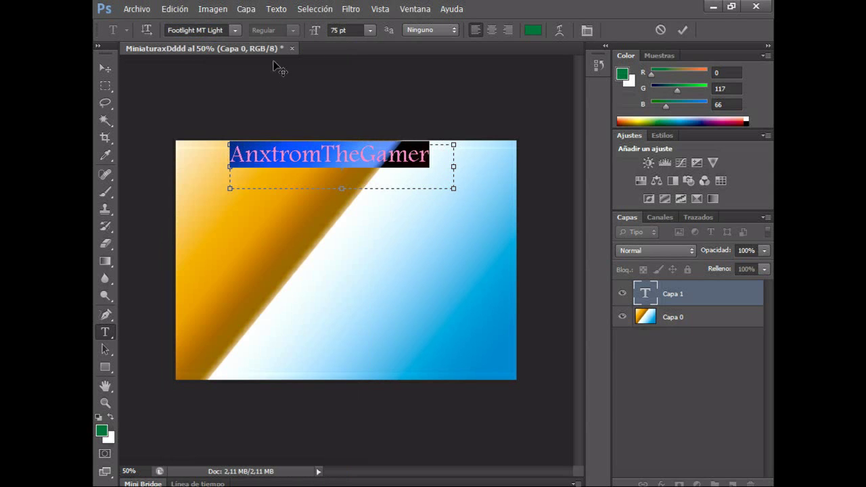
- Set the title to 105 pt, adjust its box, and commit the text
click(341, 29)
text(1)
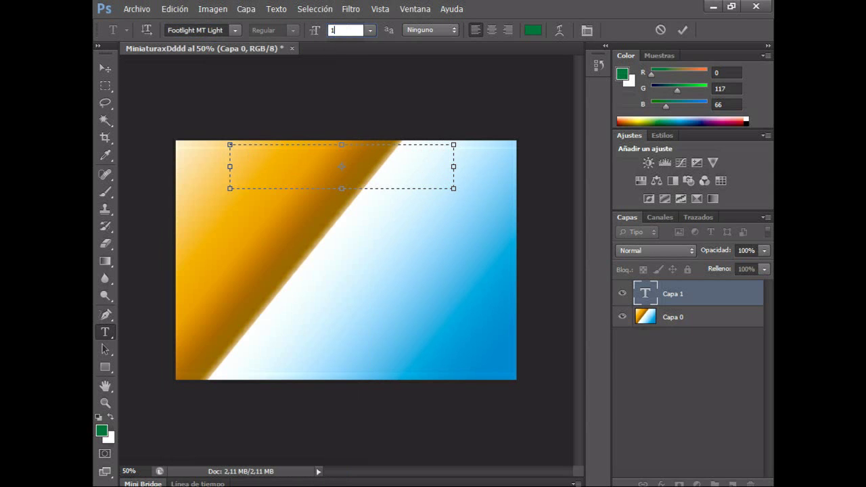
text(0)
key(BackSpace)
key(BackSpace)
text(87)
key(BackSpace)
key(BackSpace)
text(105)
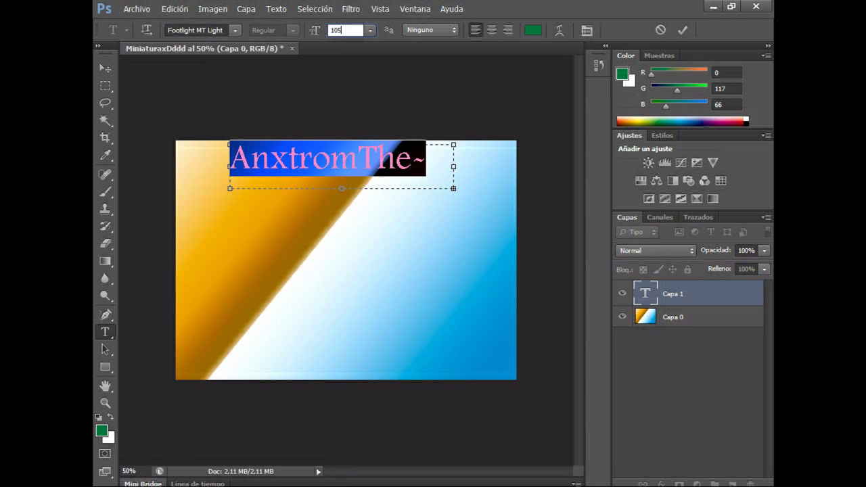
key(Return)
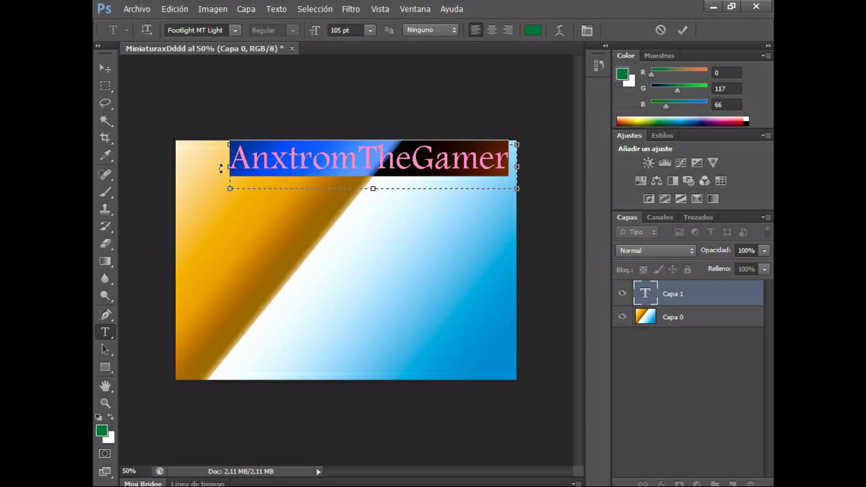
drag(221, 166, 145, 166)
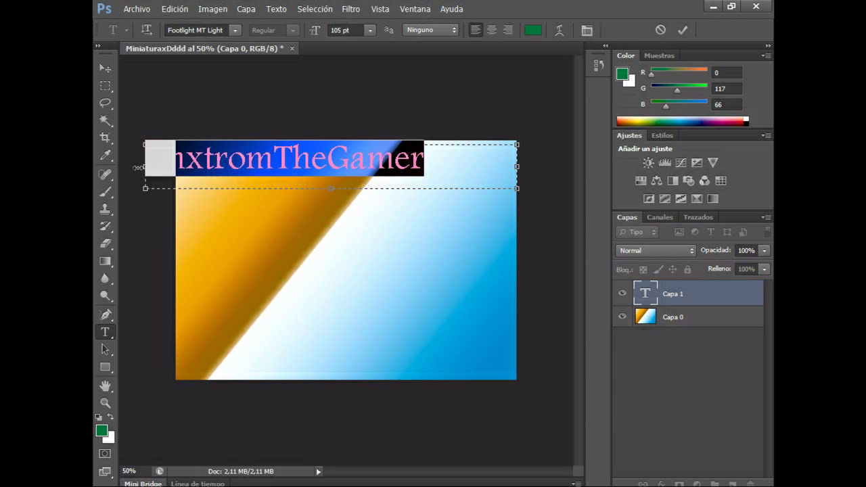
drag(137, 167, 182, 168)
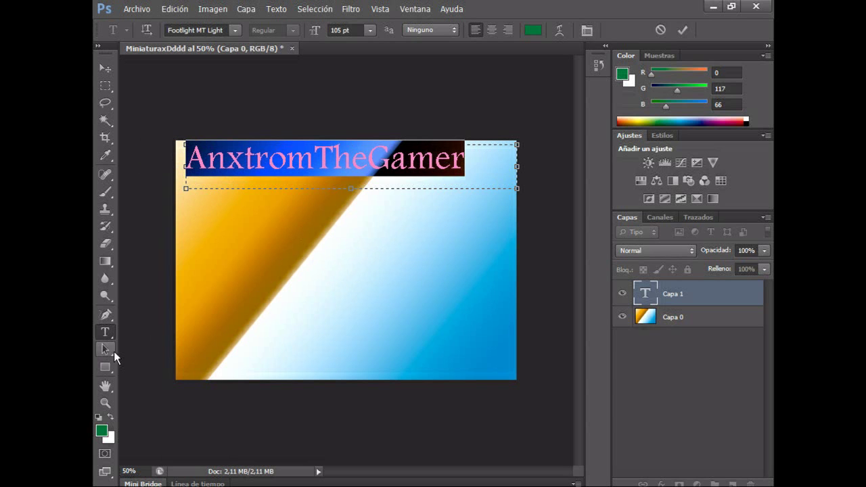
click(678, 363)
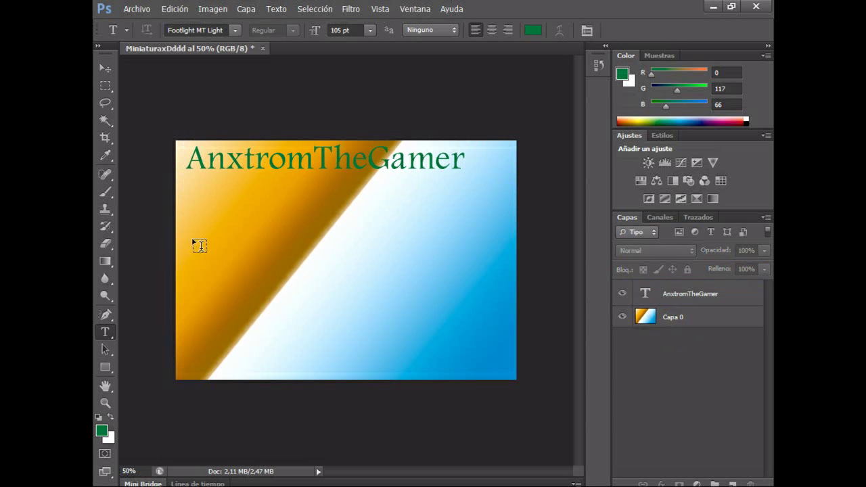
- Add a paragraph box reading 'Miniaturas Para tus videos' below the title at 85 pt
drag(201, 205, 352, 334)
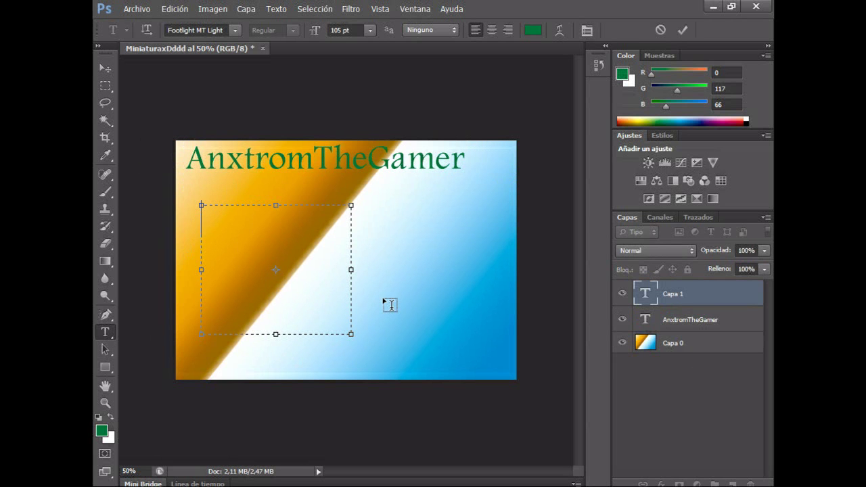
text(Miniaturas Para tus videos)
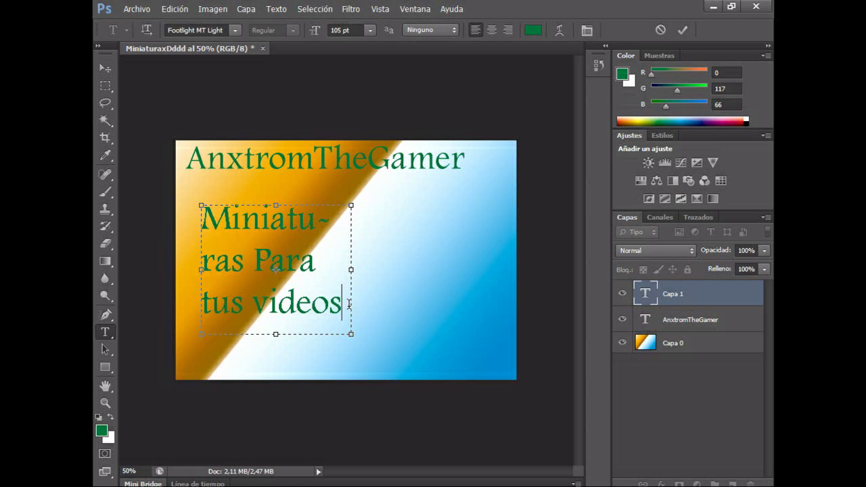
key(ctrl+a)
click(346, 30)
text(75)
key(shift+Up)
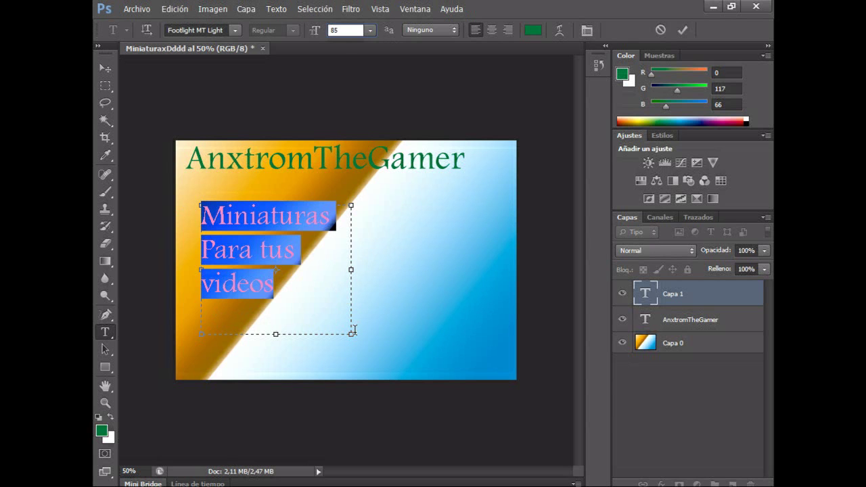
- Enlarge the subtitle box to three lines, rotate it to a shallower angle, and select its text
mouse_move(351, 334)
mouse_down()
mouse_move(320, 307)
mouse_move(325, 312)
mouse_up()
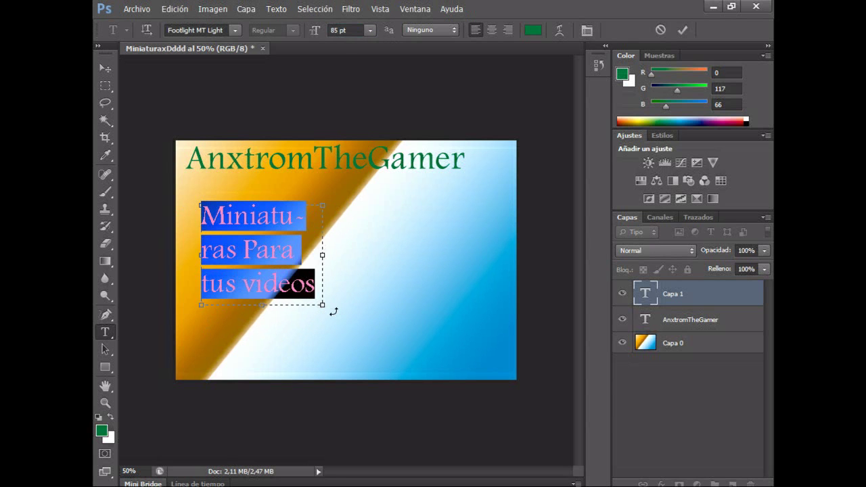
mouse_move(325, 310)
mouse_down()
mouse_move(353, 335)
mouse_move(385, 304)
mouse_up()
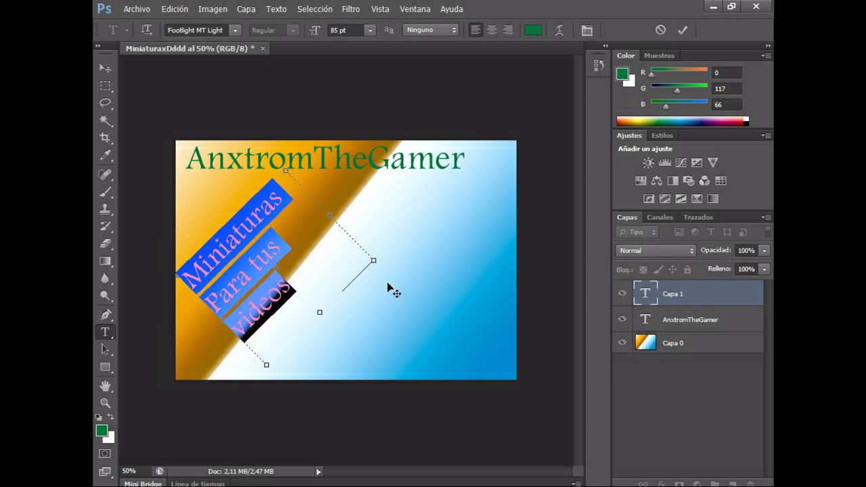
drag(386, 264, 382, 305)
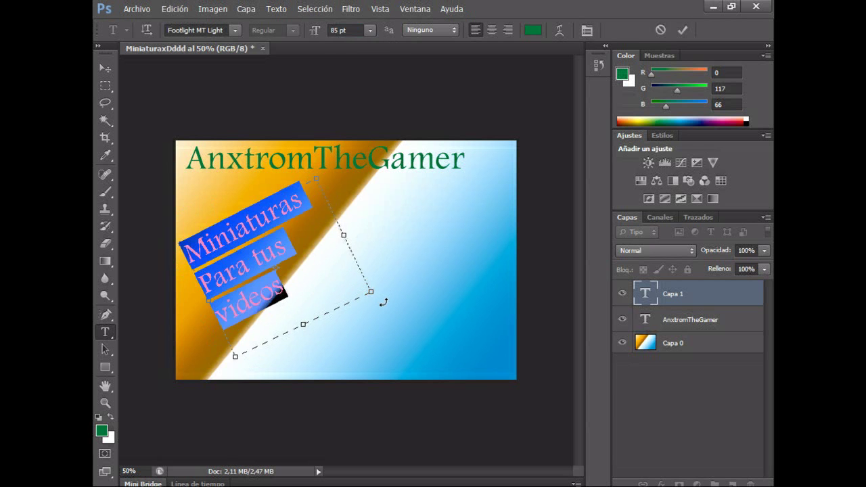
click(313, 245)
drag(294, 285, 193, 232)
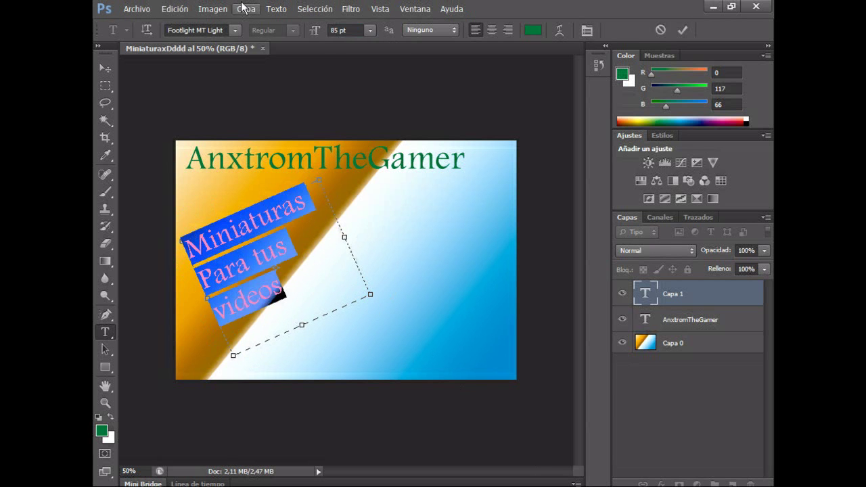
- Try red and then purple as the subtitle's text colour
click(533, 30)
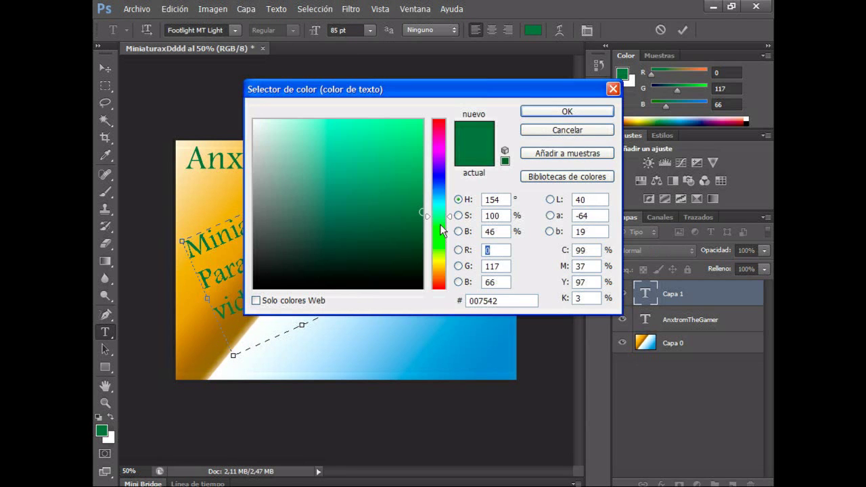
click(446, 123)
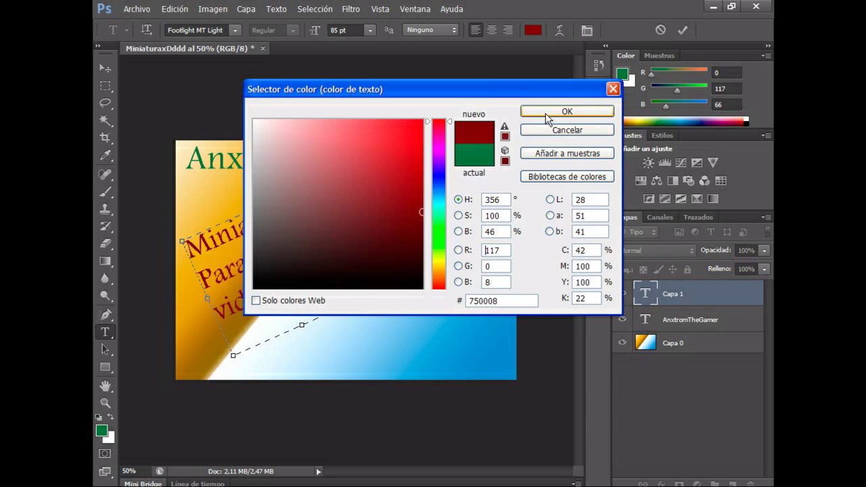
click(546, 113)
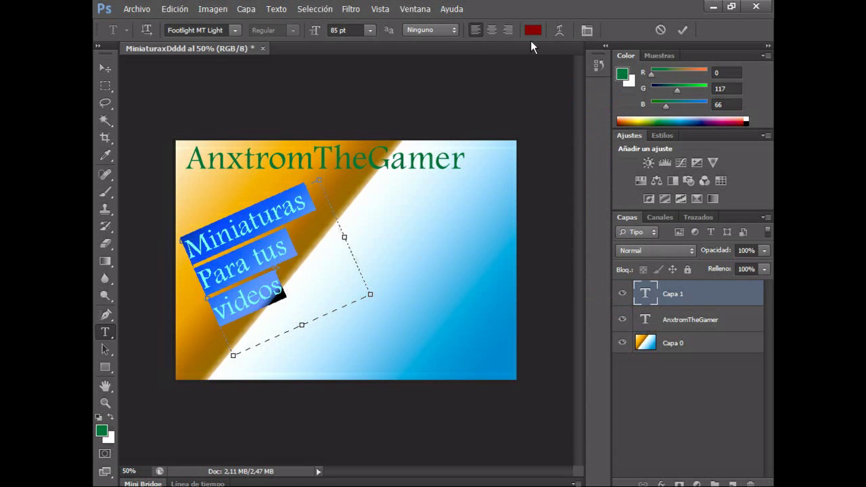
click(534, 30)
click(440, 156)
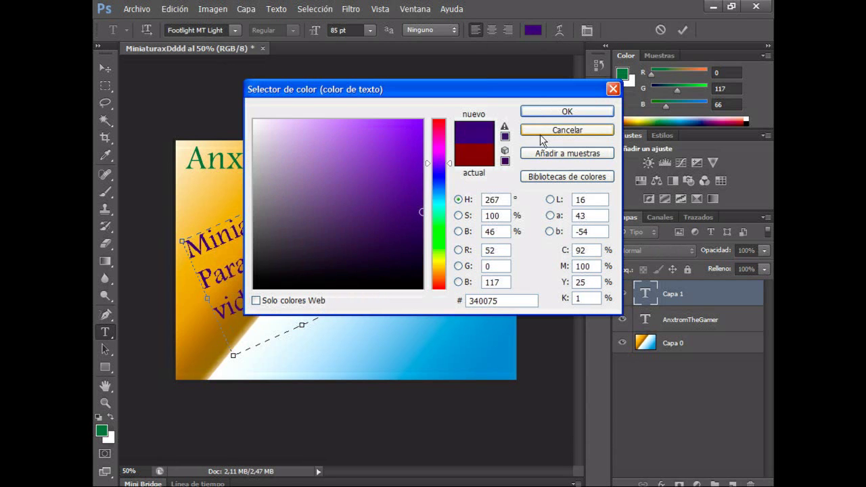
click(567, 112)
- Select all subtitle text and make it bright blue
key(ctrl+a)
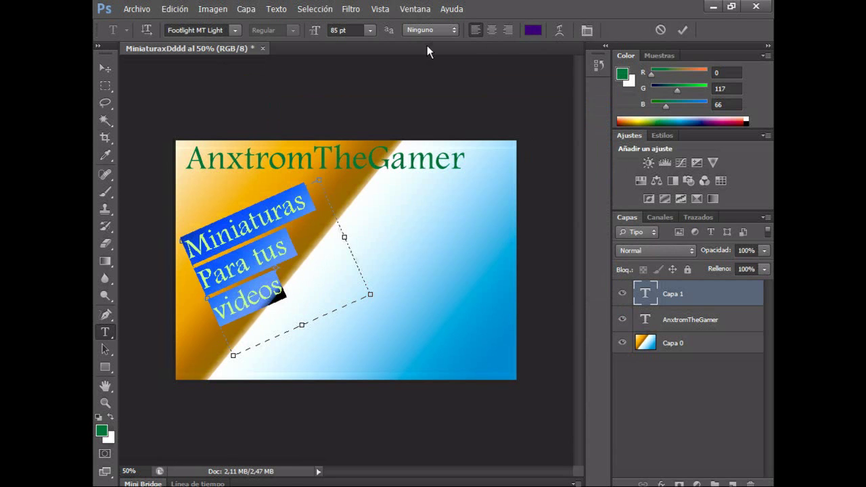
click(534, 30)
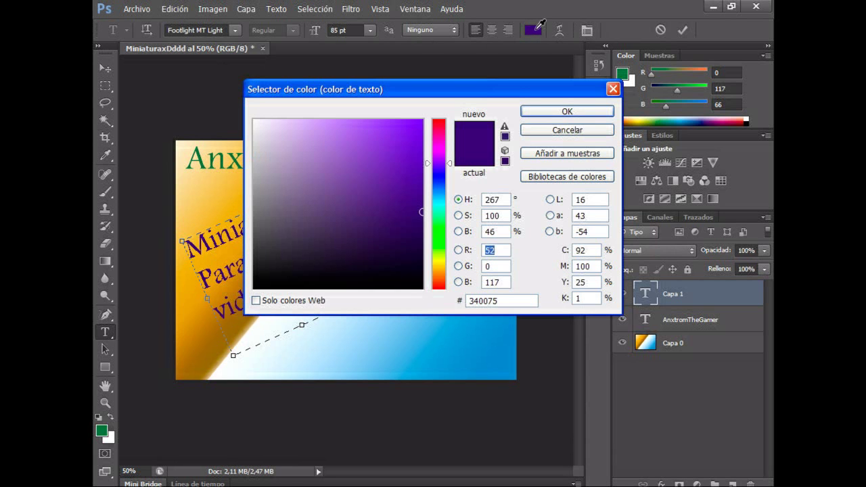
click(439, 181)
click(408, 123)
click(555, 111)
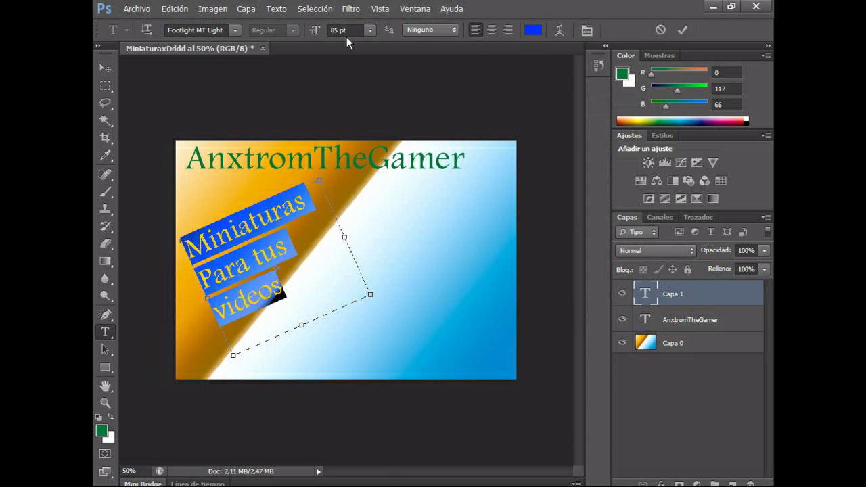
- Apply the Autumn font to the subtitle text
click(233, 30)
scroll(400, 205, up, 2)
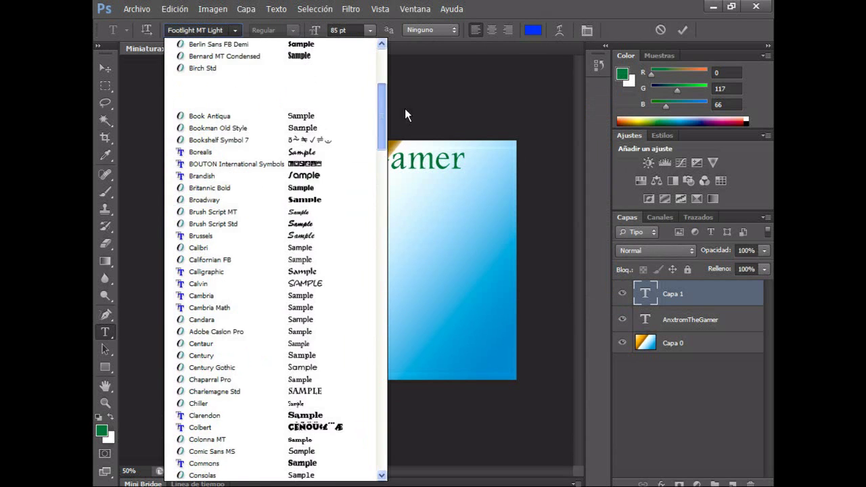
drag(381, 171, 338, 79)
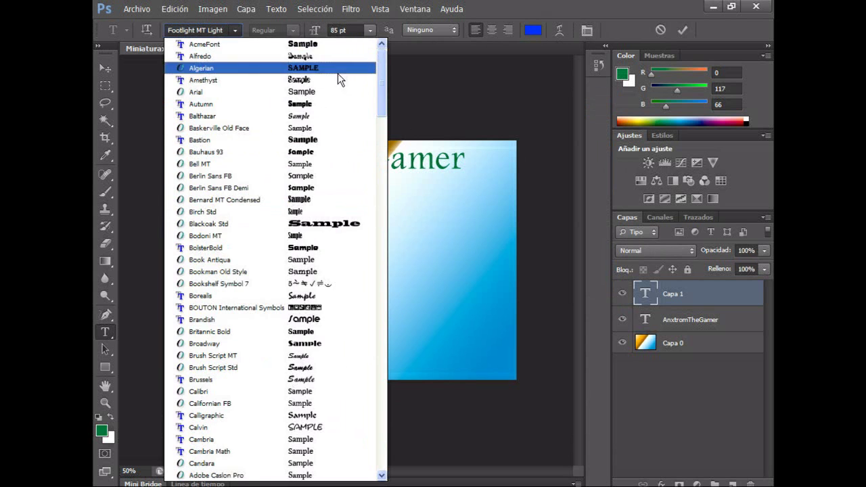
click(271, 104)
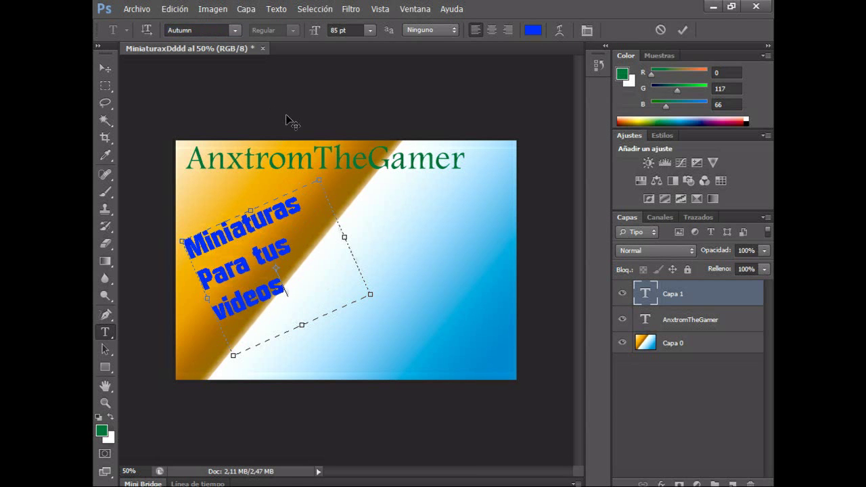
click(136, 8)
click(137, 9)
- Start a Save As with the format set to PNG
click(137, 9)
click(224, 153)
click(433, 322)
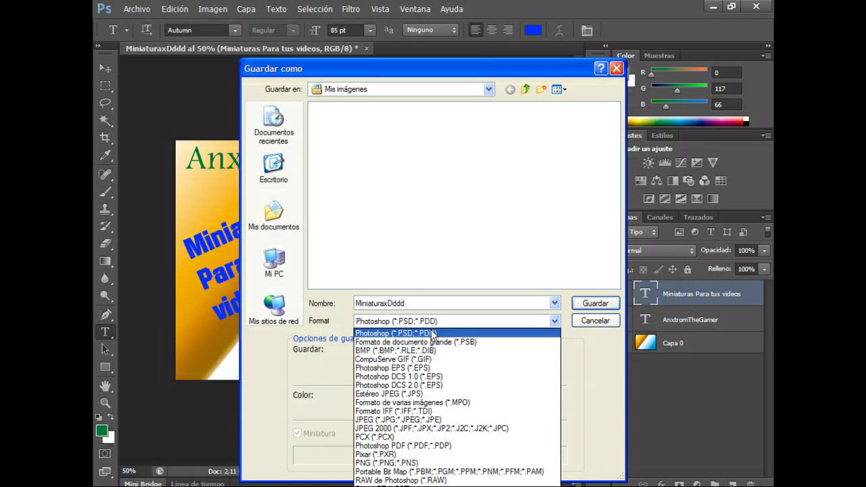
click(426, 467)
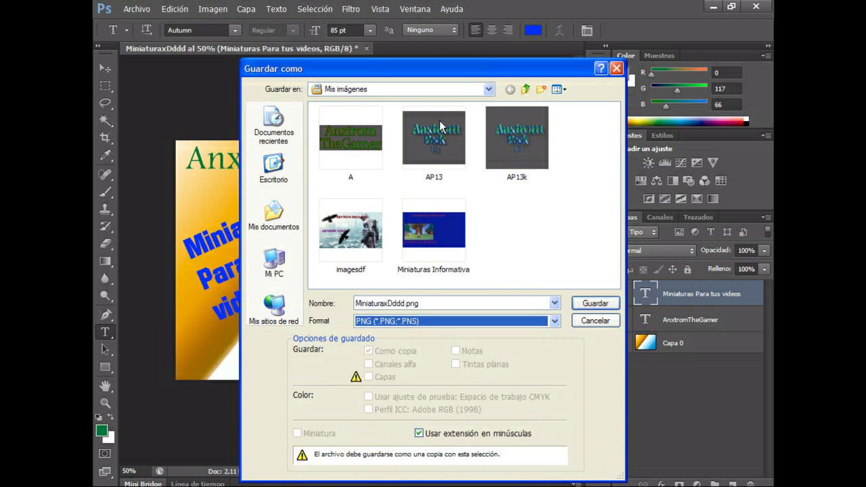
- Try several existing file names, then reuse 'Miniaturas Informativa' as the PNG's name
click(462, 257)
click(374, 255)
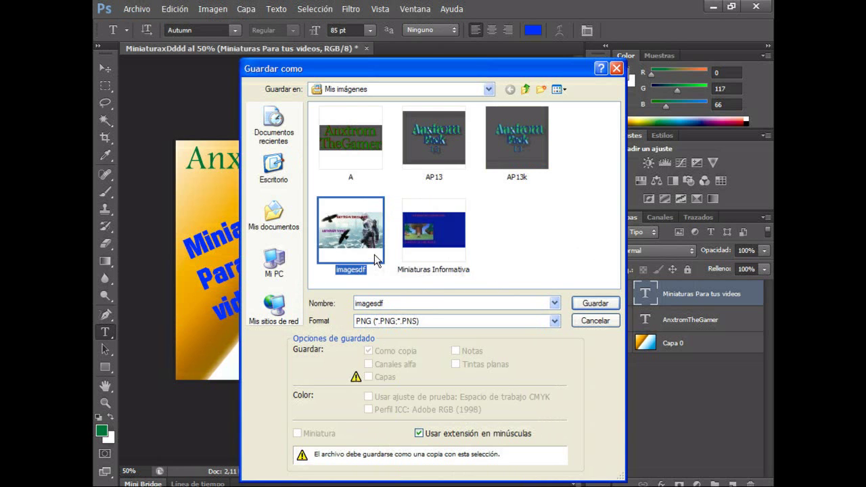
click(361, 173)
click(594, 150)
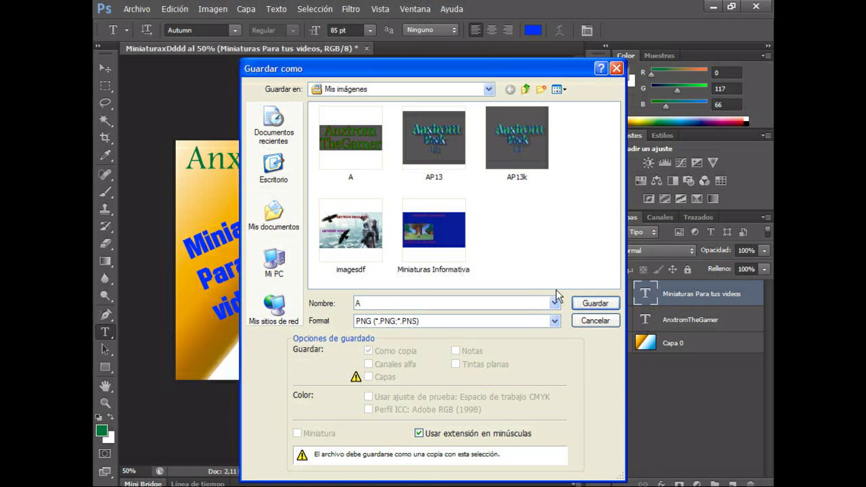
double_click(535, 302)
text(xd)
text(aaaaaaaaaaaaaaaaaaaaaaaaaaaaaaaaaaaaaaaaaa)
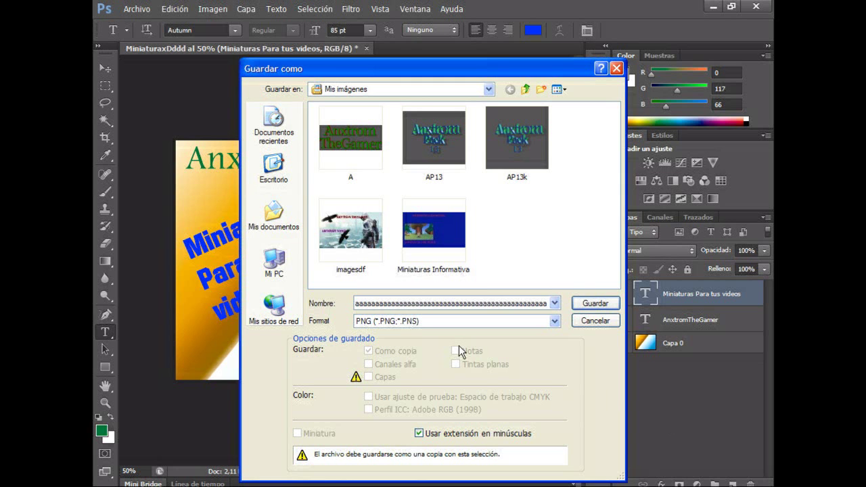
click(443, 241)
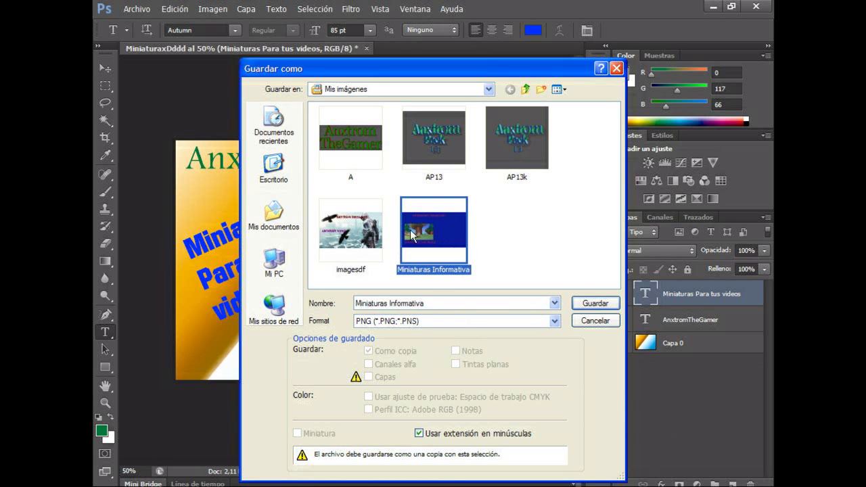
- Cancel the save and create a new 1024 × 700 px document, Sin título-1
click(596, 321)
click(136, 9)
click(140, 27)
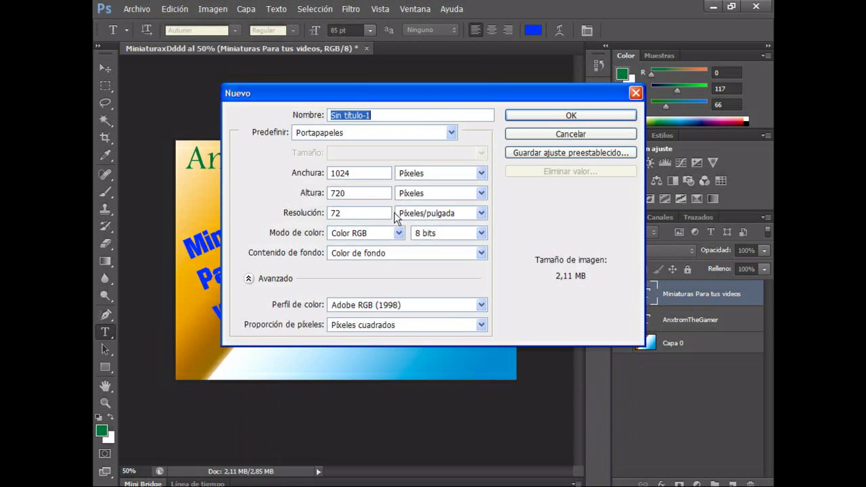
click(345, 193)
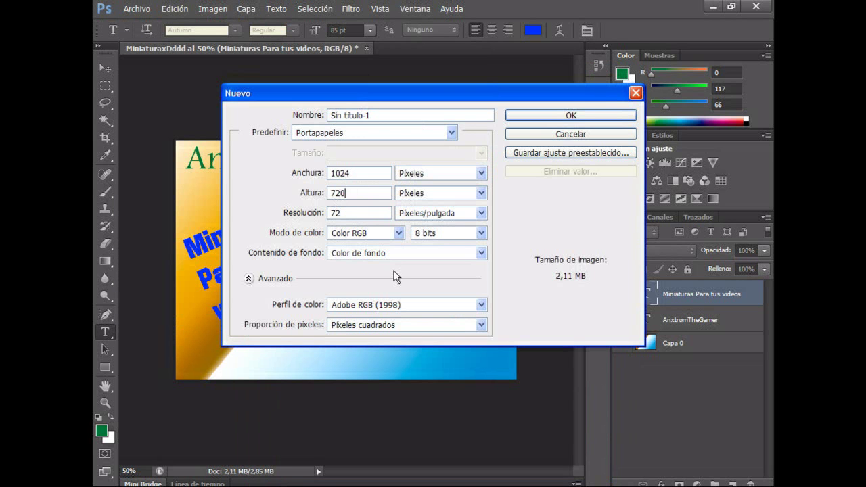
key(BackSpace)
text(0)
click(541, 112)
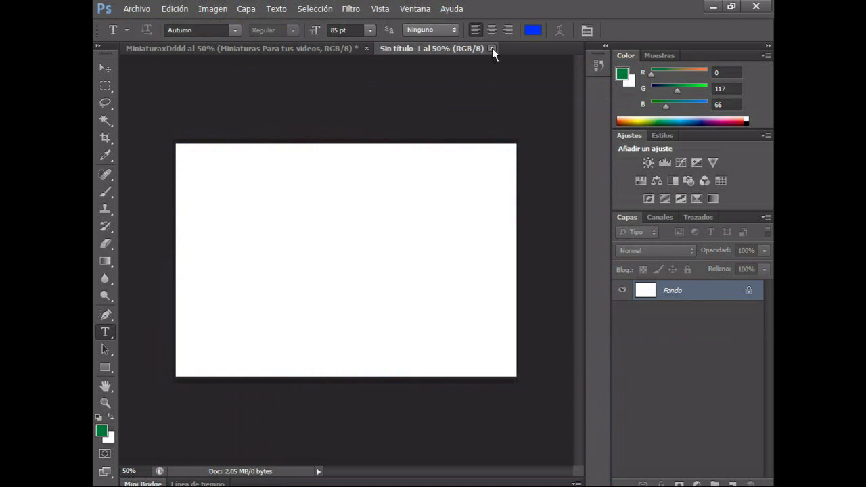
- Close Sin título-1 and select, then deselect, the blue subtitle text on MiniaturaxDddd
click(492, 48)
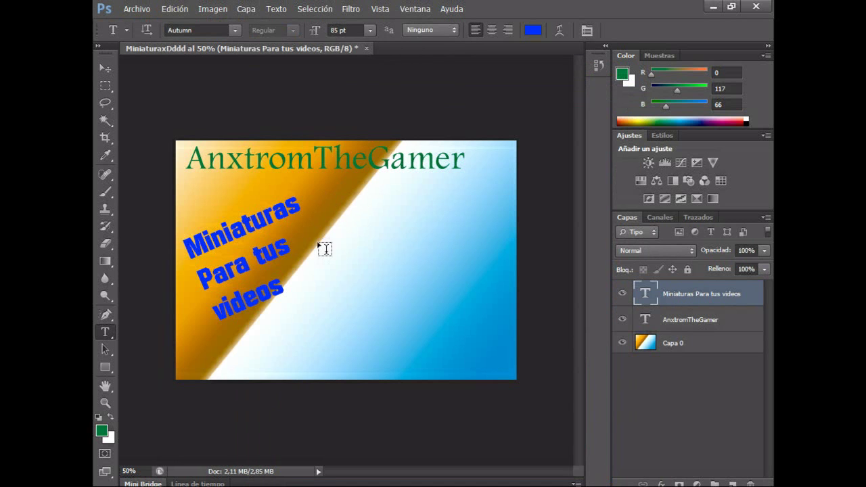
click(293, 296)
key(ctrl+a)
click(412, 261)
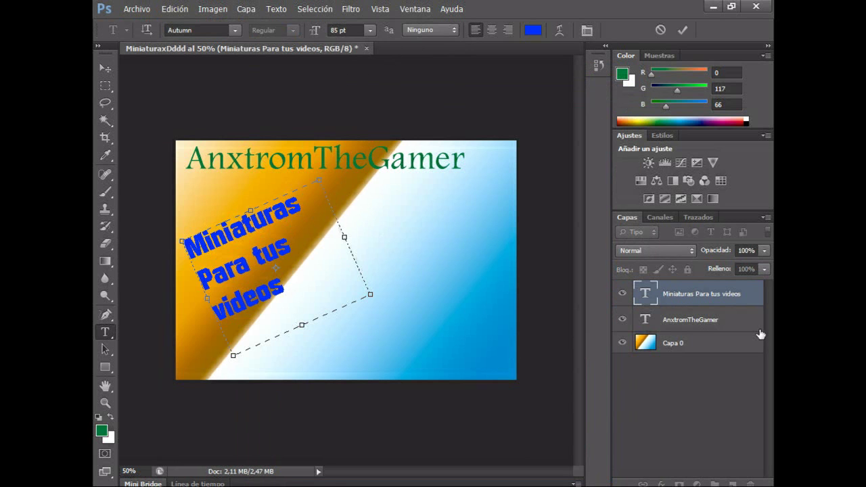